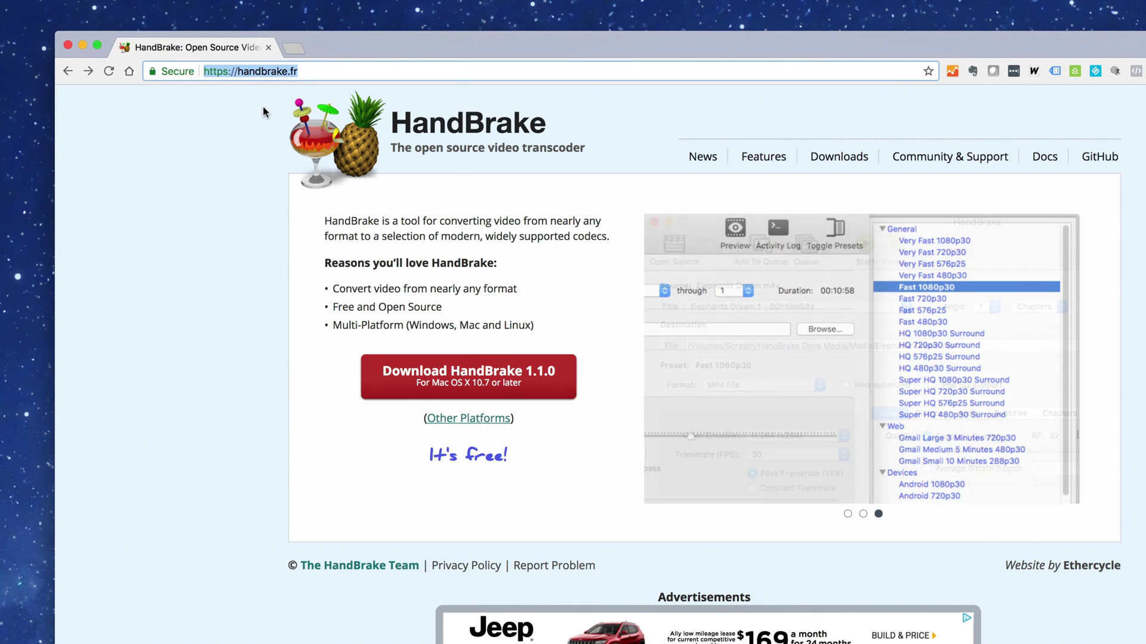
{"action": "left_click", "coordinate": [262, 106]}
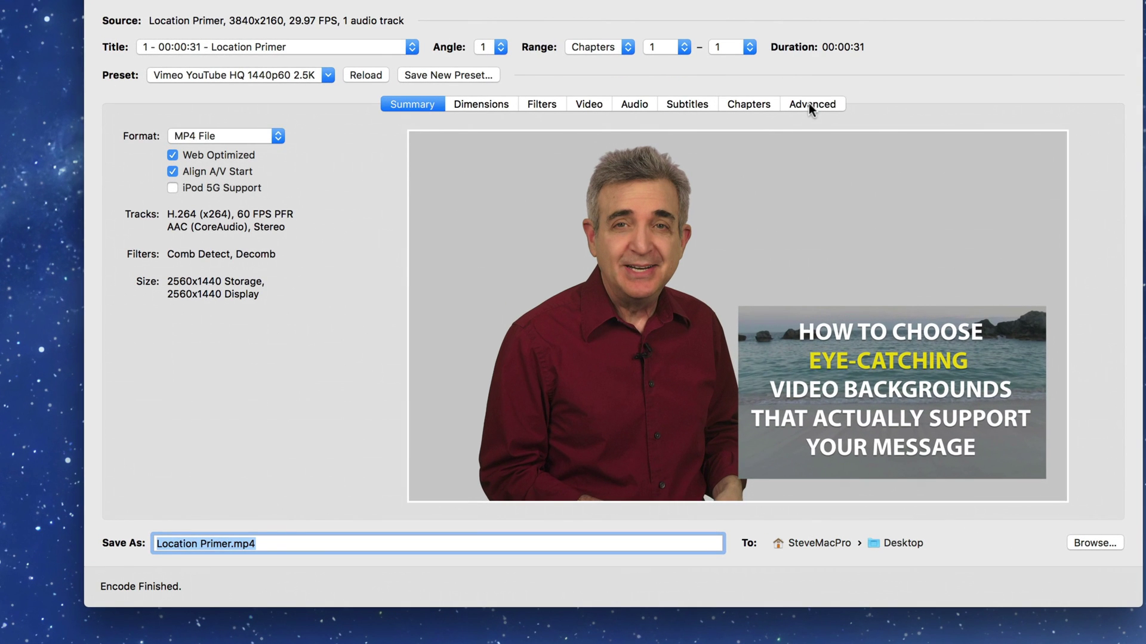
Examine the advanced x264 options and the preference that shows the Advanced Options Panel, and return to the summary
{"action": "left_click", "coordinate": [809, 107]}
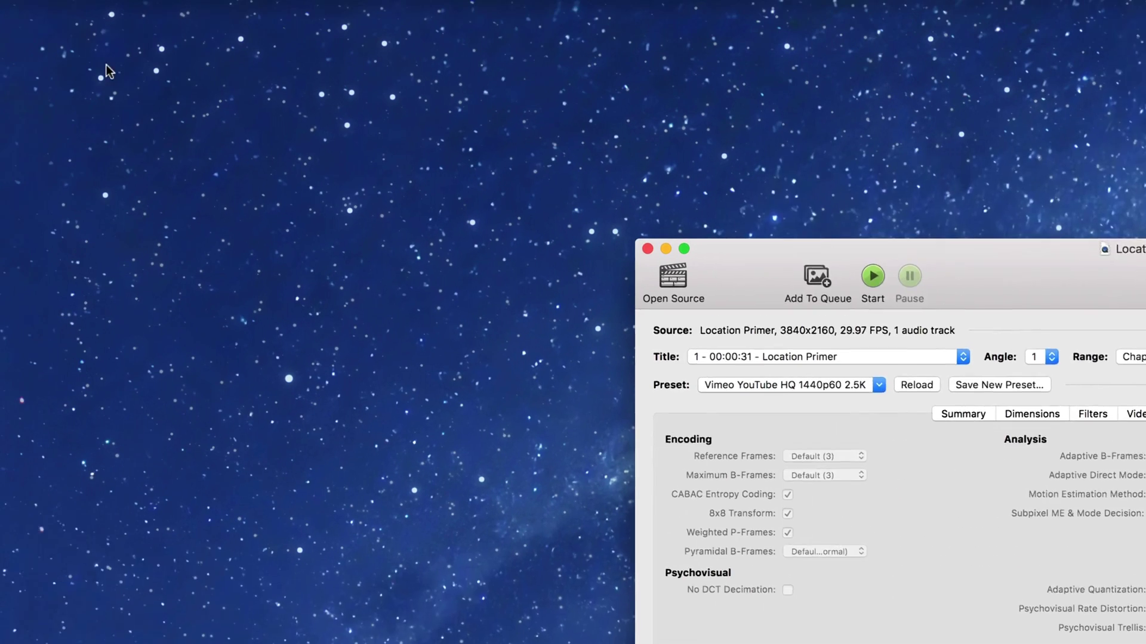
{"action": "left_click", "coordinate": [86, 9]}
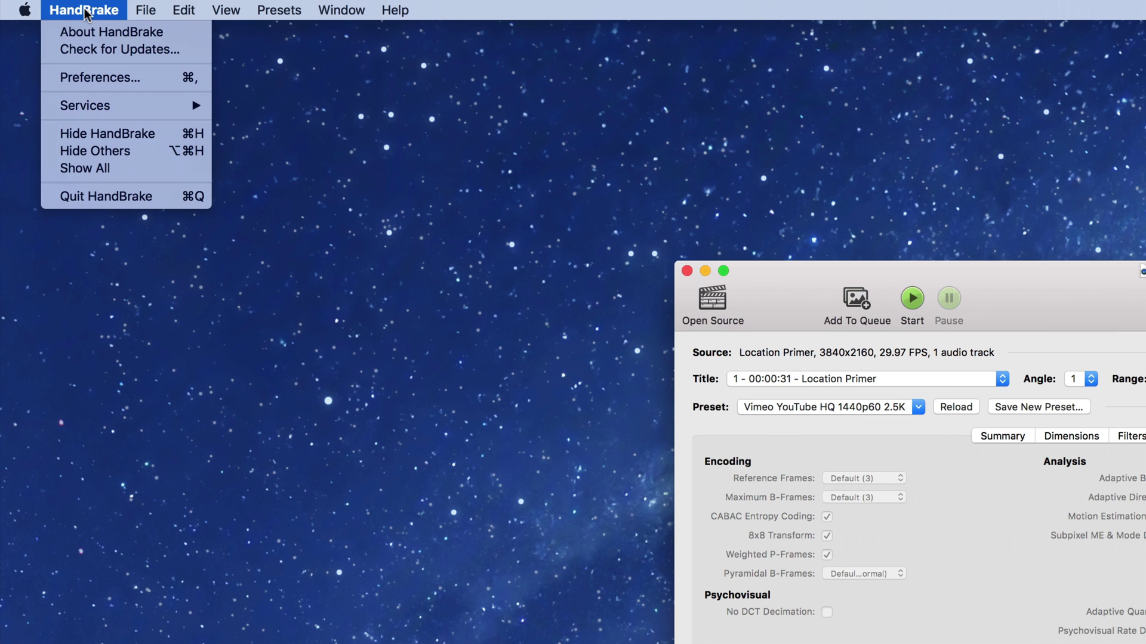
{"action": "left_click", "coordinate": [103, 79]}
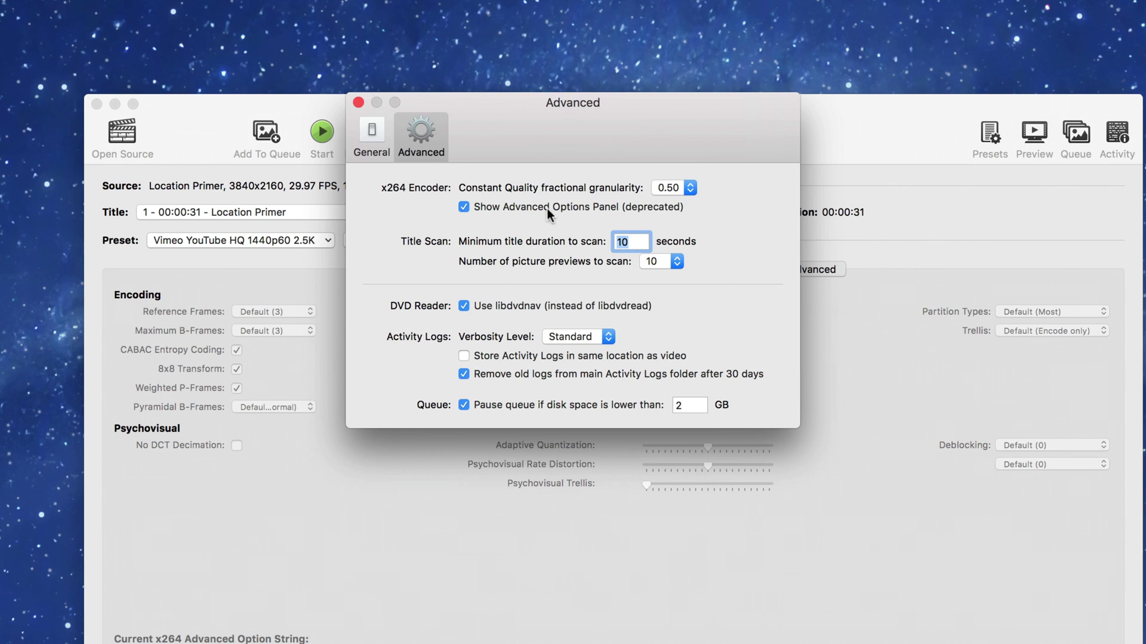
{"action": "mouse_move", "coordinate": [620, 207]}
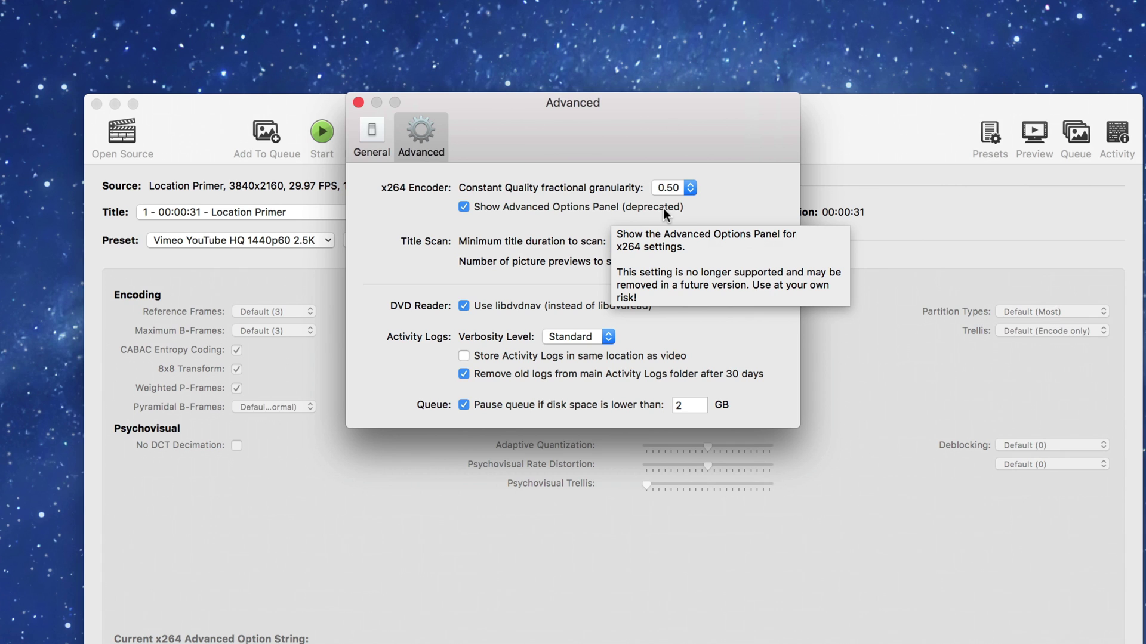
{"action": "left_click", "coordinate": [359, 103]}
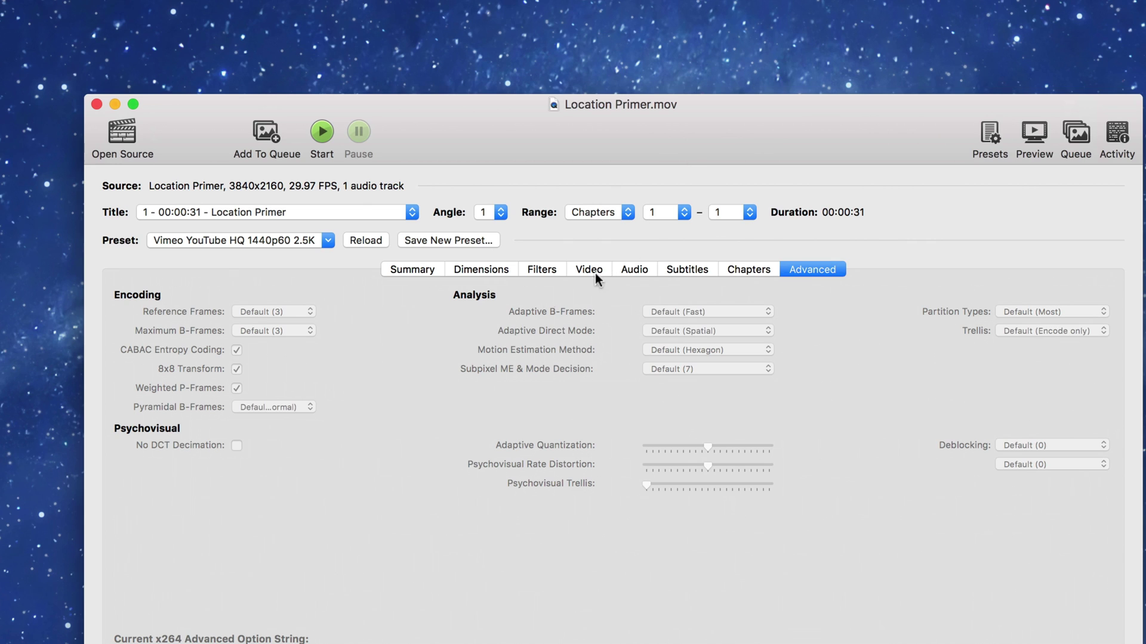
{"action": "left_click", "coordinate": [417, 272]}
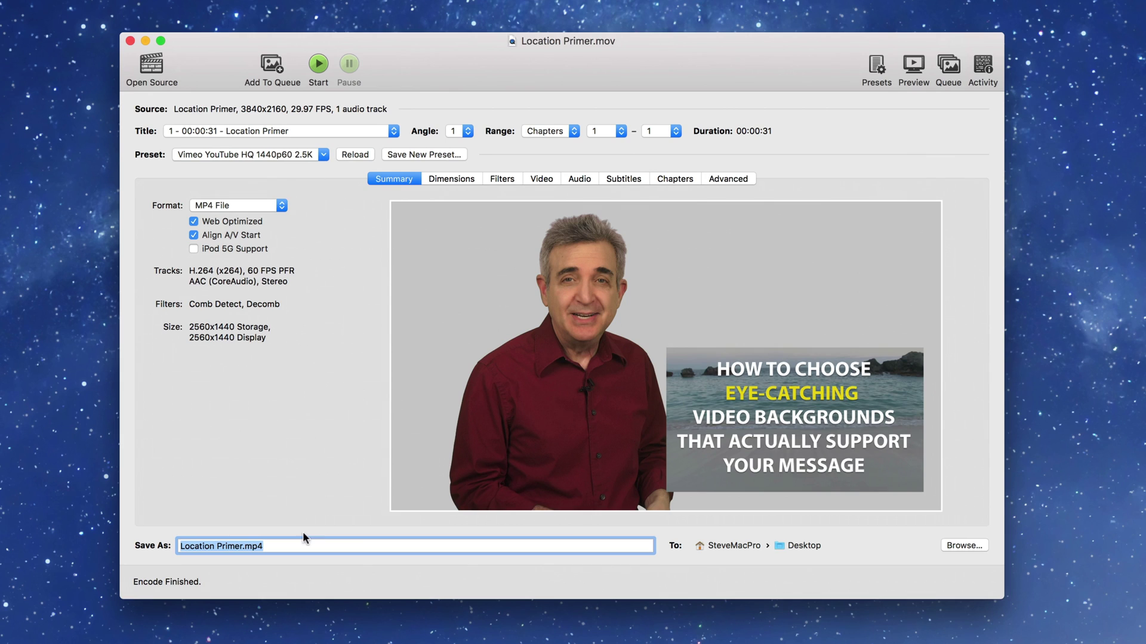
View the source file chooser on the Desktop and dismiss it without opening another video
{"action": "left_click", "coordinate": [284, 546]}
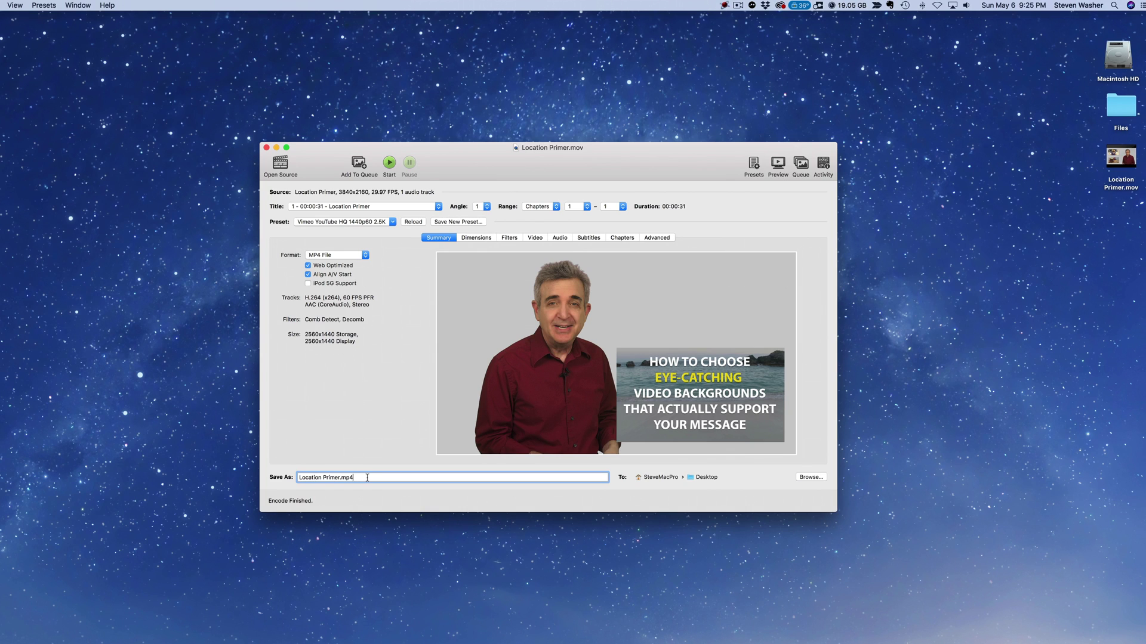
{"action": "mouse_move", "coordinate": [1113, 158]}
{"action": "mouse_move", "coordinate": [509, 329]}
{"action": "left_click", "coordinate": [281, 165]}
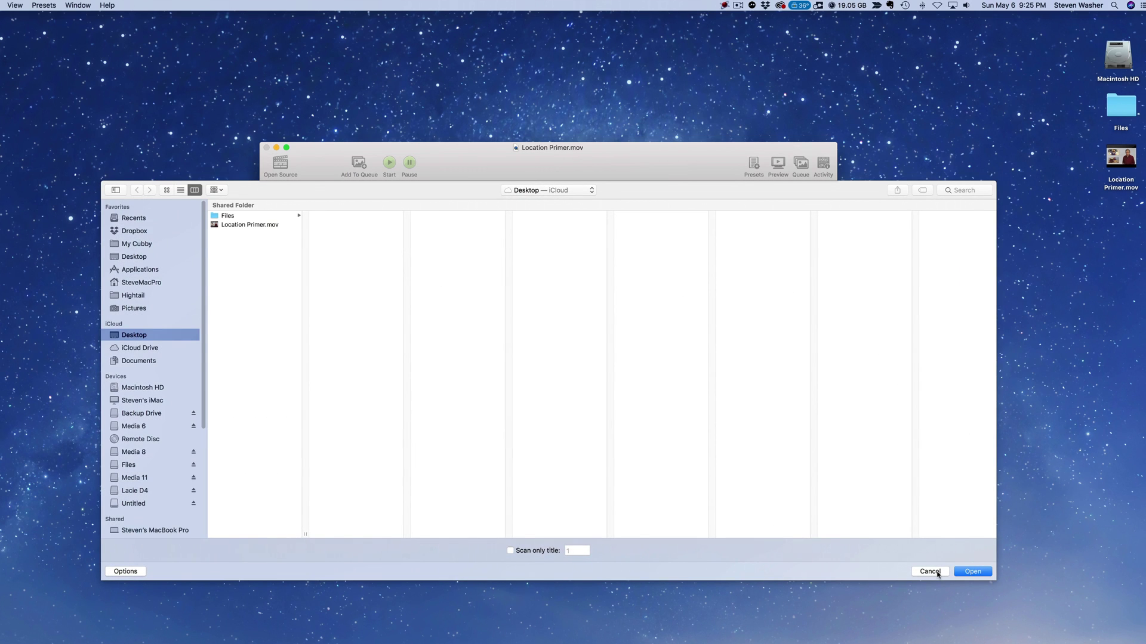
{"action": "left_click", "coordinate": [930, 572]}
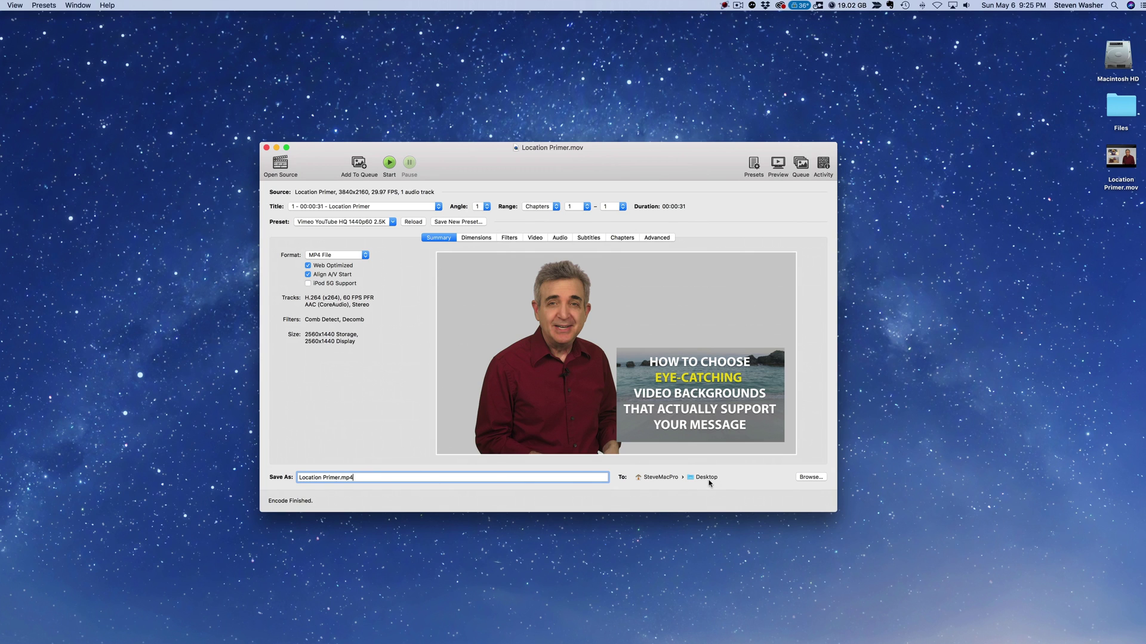
Choose the Desktop as the destination folder for Location Primer.mp4
{"action": "left_click", "coordinate": [810, 477]}
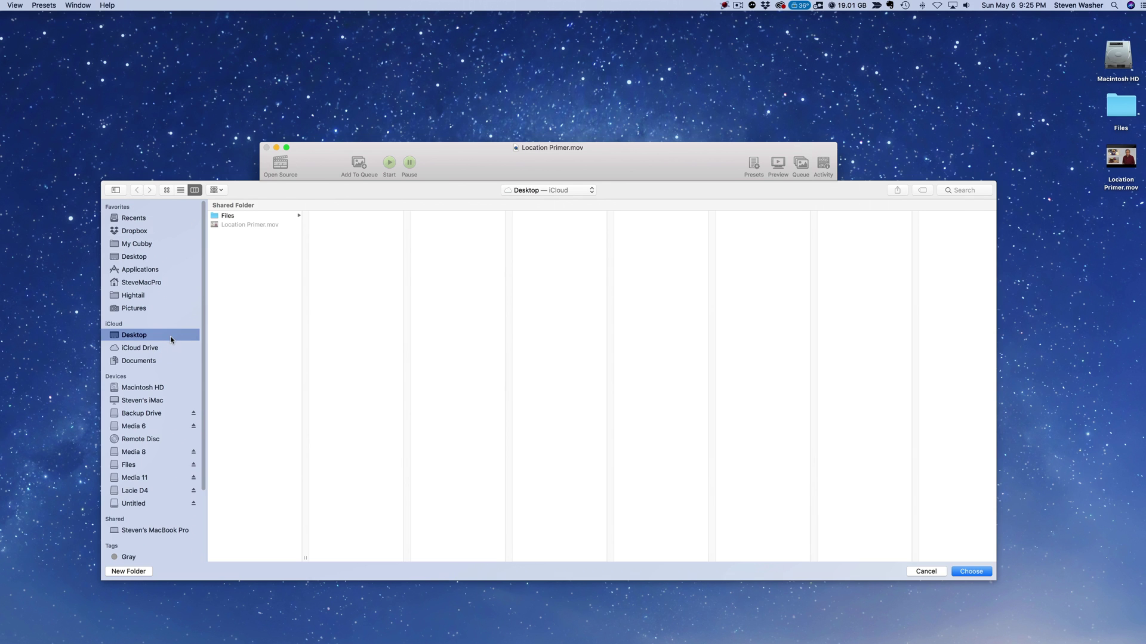
{"action": "left_click", "coordinate": [971, 573]}
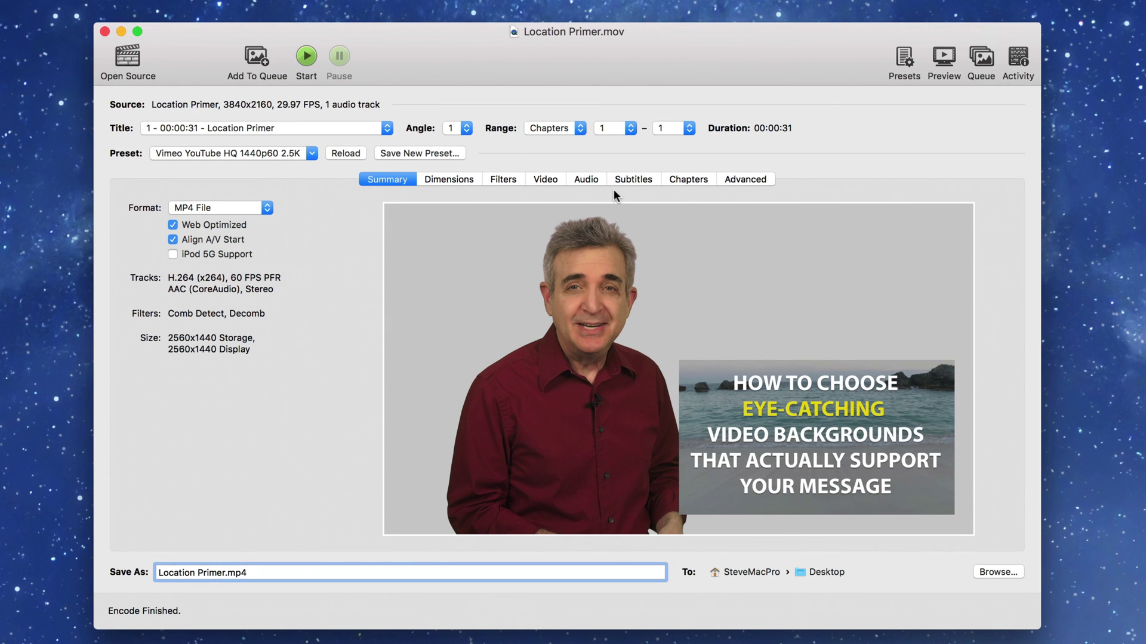
Check the audio track's bitrate and set the video framerate to Same as source
{"action": "left_click", "coordinate": [585, 178]}
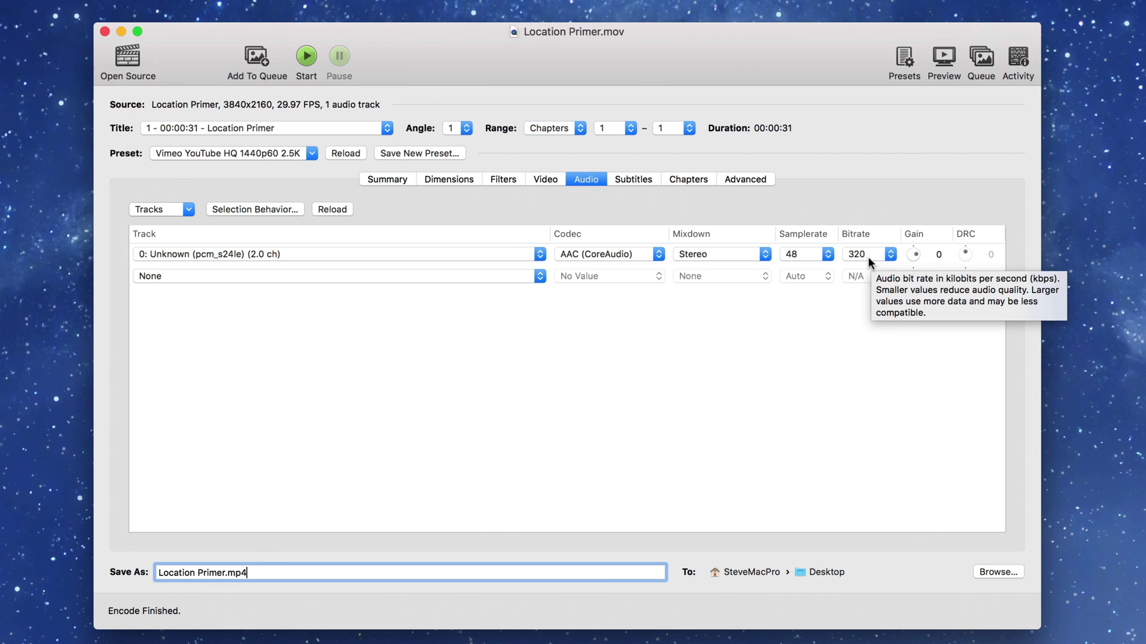
{"action": "left_click", "coordinate": [543, 180]}
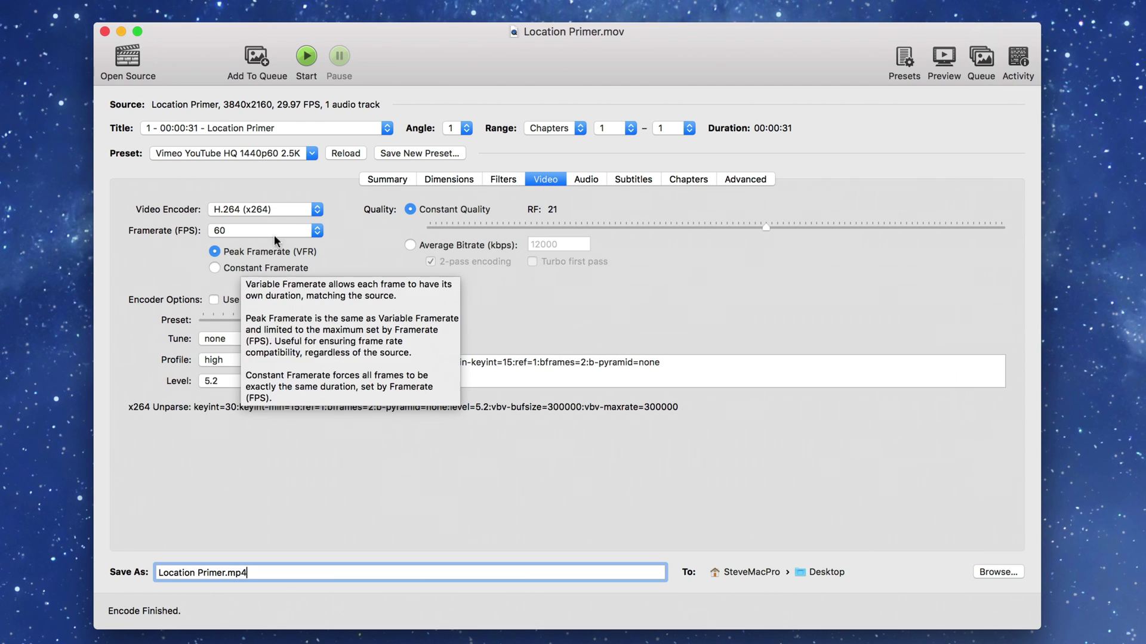
{"action": "left_click", "coordinate": [317, 231]}
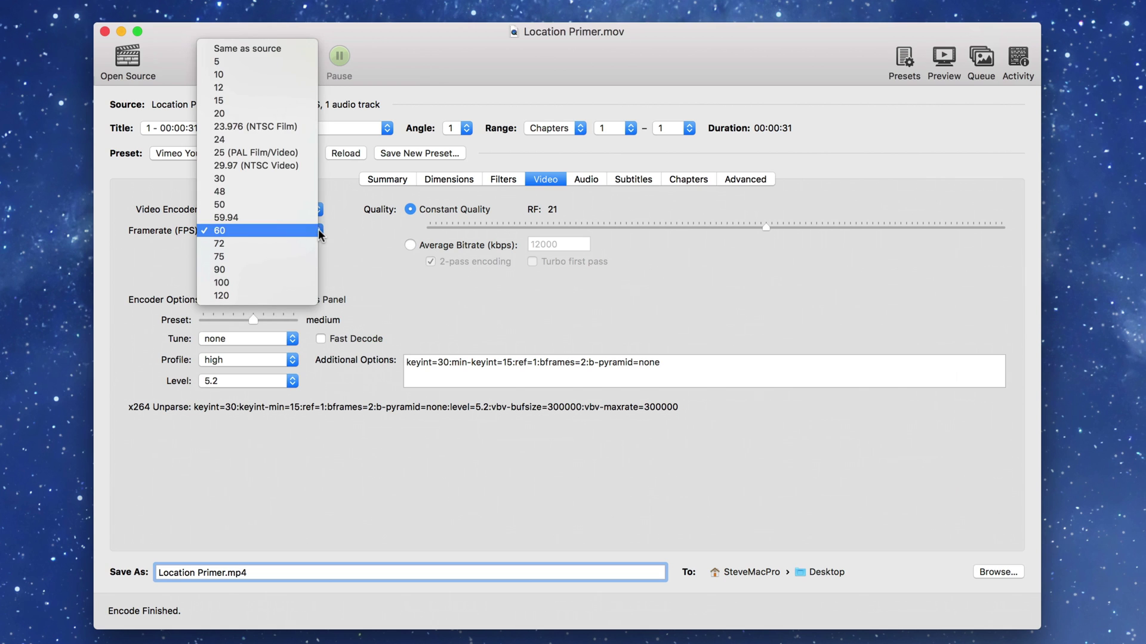
{"action": "left_click", "coordinate": [245, 47]}
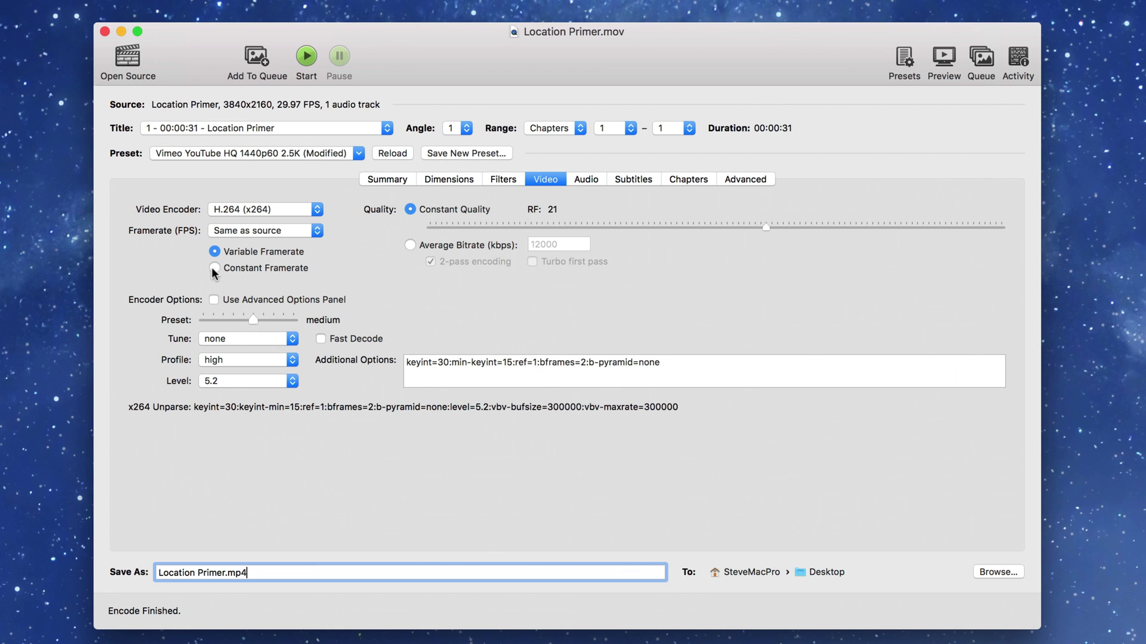
{"action": "mouse_move", "coordinate": [214, 271]}
{"action": "mouse_move", "coordinate": [298, 253]}
Compare the H.264 and H.265 encoders and set the video encoder to H.265 (x265)
{"action": "left_click", "coordinate": [317, 210]}
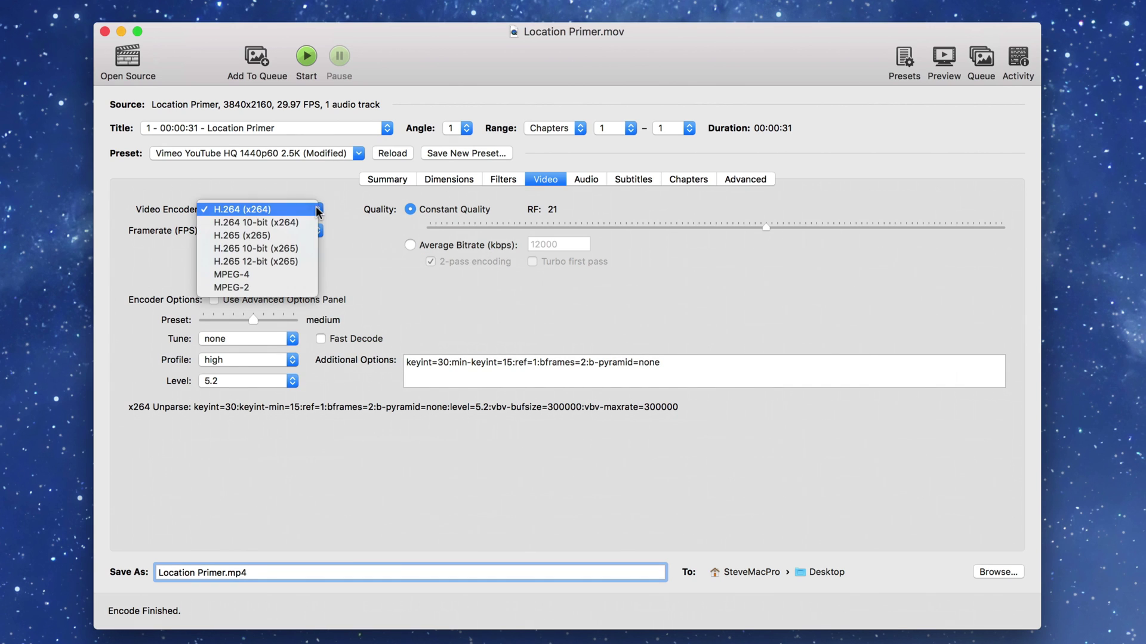
{"action": "left_click", "coordinate": [278, 235]}
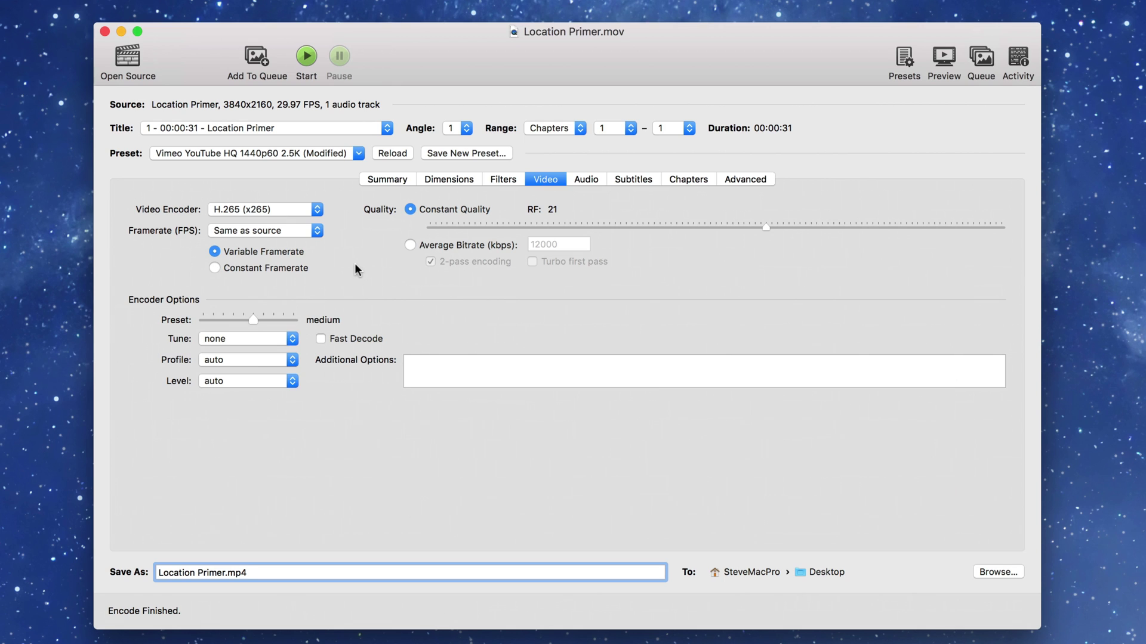
{"action": "left_click", "coordinate": [317, 210]}
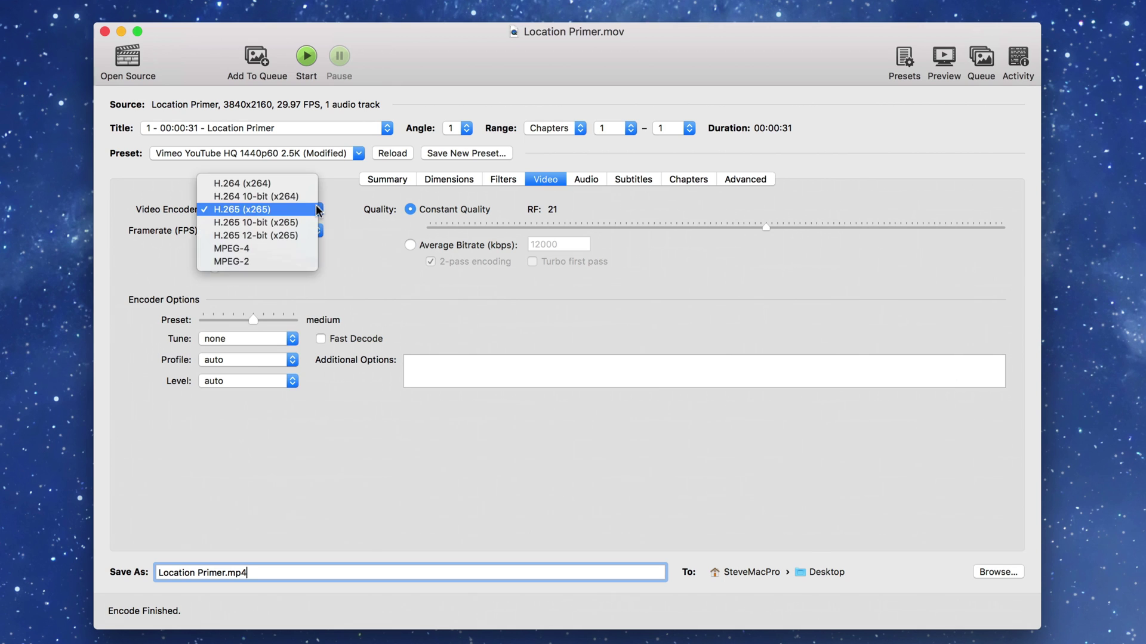
{"action": "left_click", "coordinate": [280, 184]}
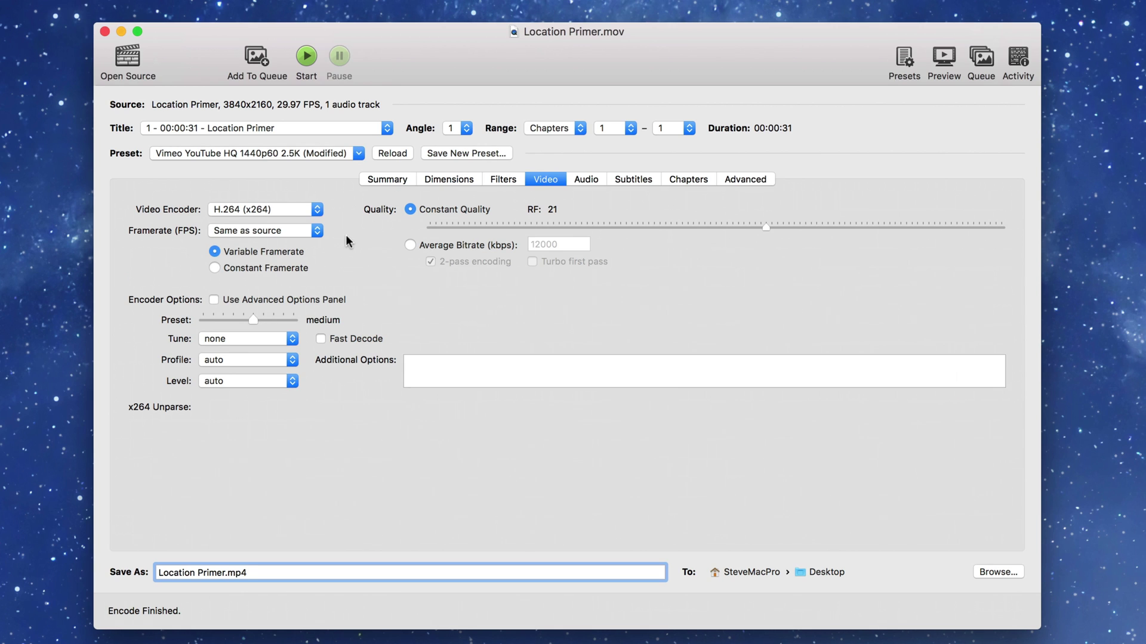
{"action": "left_click", "coordinate": [318, 210]}
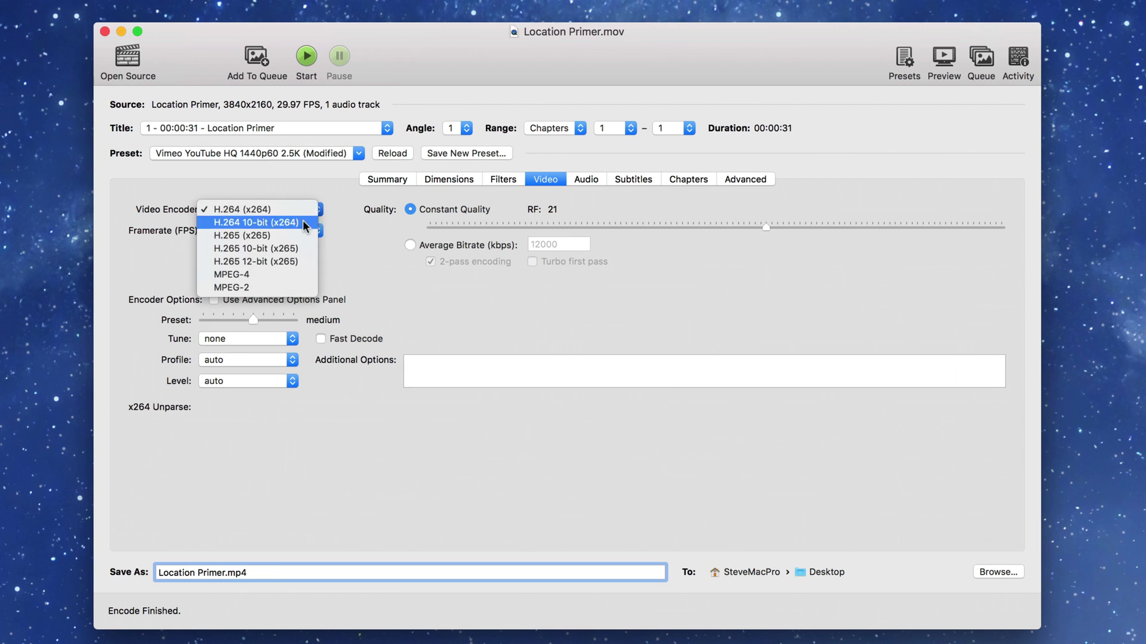
{"action": "left_click", "coordinate": [287, 236]}
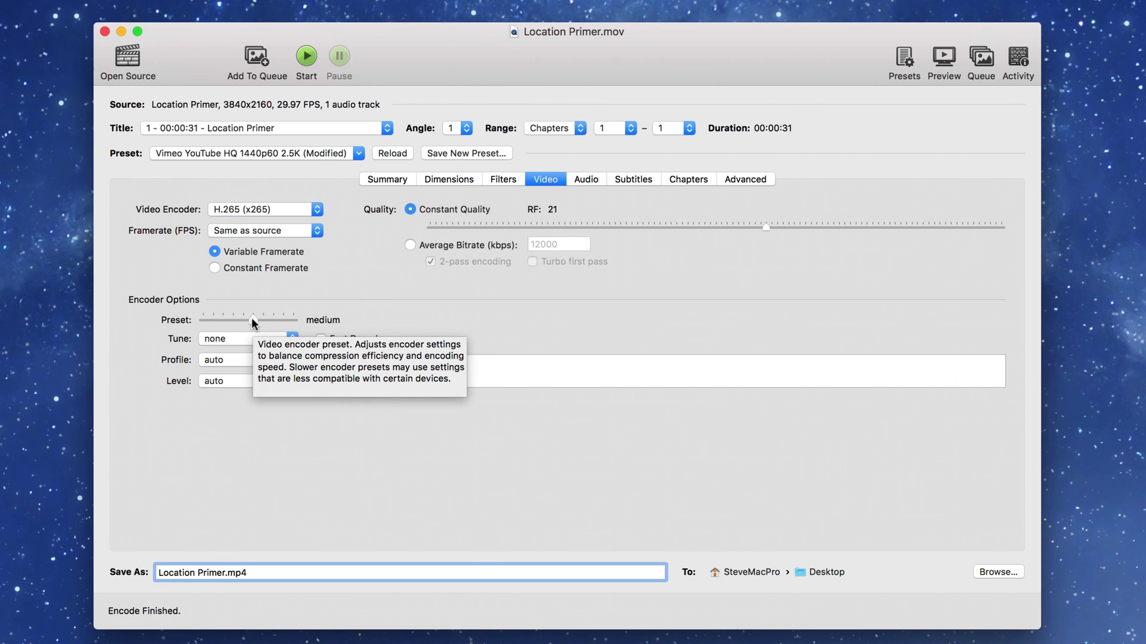
Leave the encoder speed preset at medium and set the constant quality to RF 22
{"action": "mouse_move", "coordinate": [251, 319]}
{"action": "left_mouse_down"}
{"action": "mouse_move", "coordinate": [262, 319]}
{"action": "mouse_move", "coordinate": [252, 319]}
{"action": "left_mouse_up"}
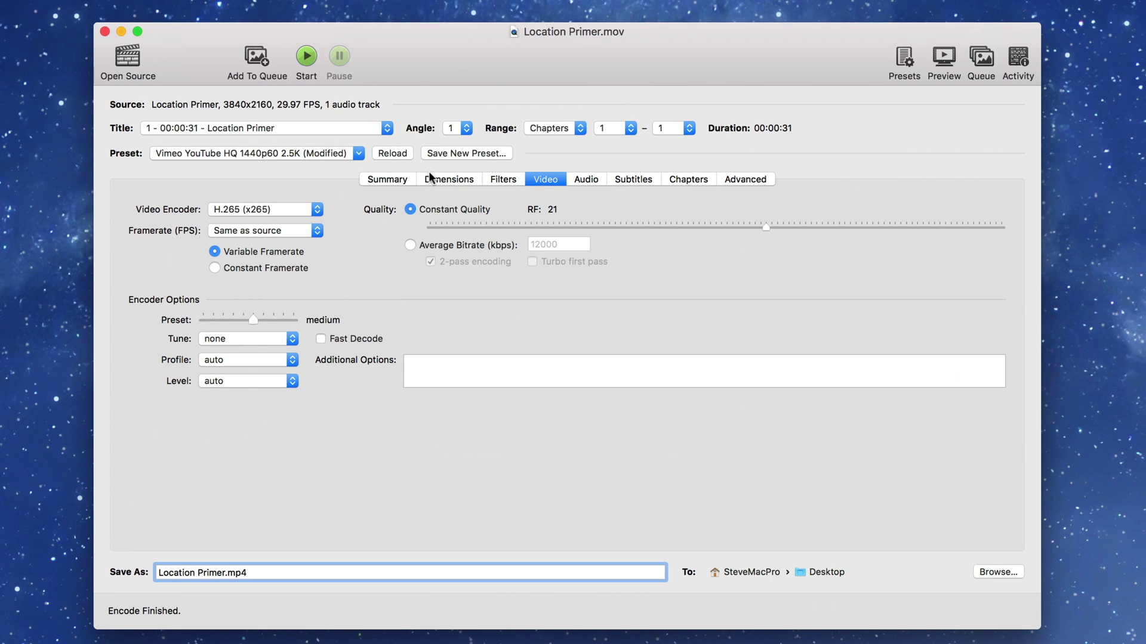
{"action": "mouse_move", "coordinate": [473, 213]}
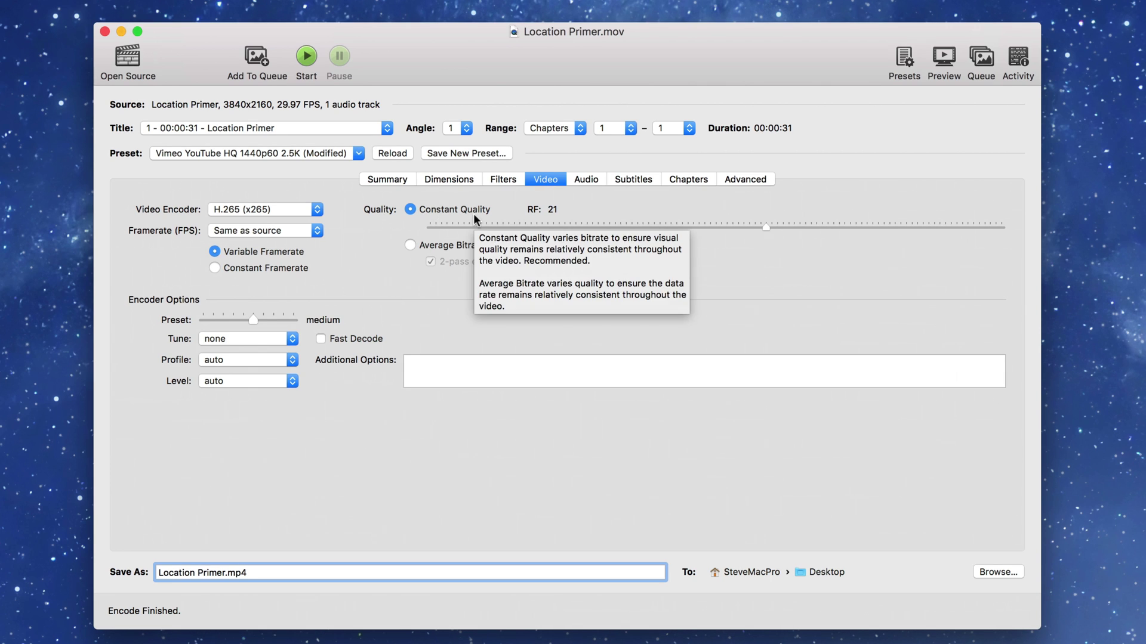
{"action": "mouse_move", "coordinate": [767, 227]}
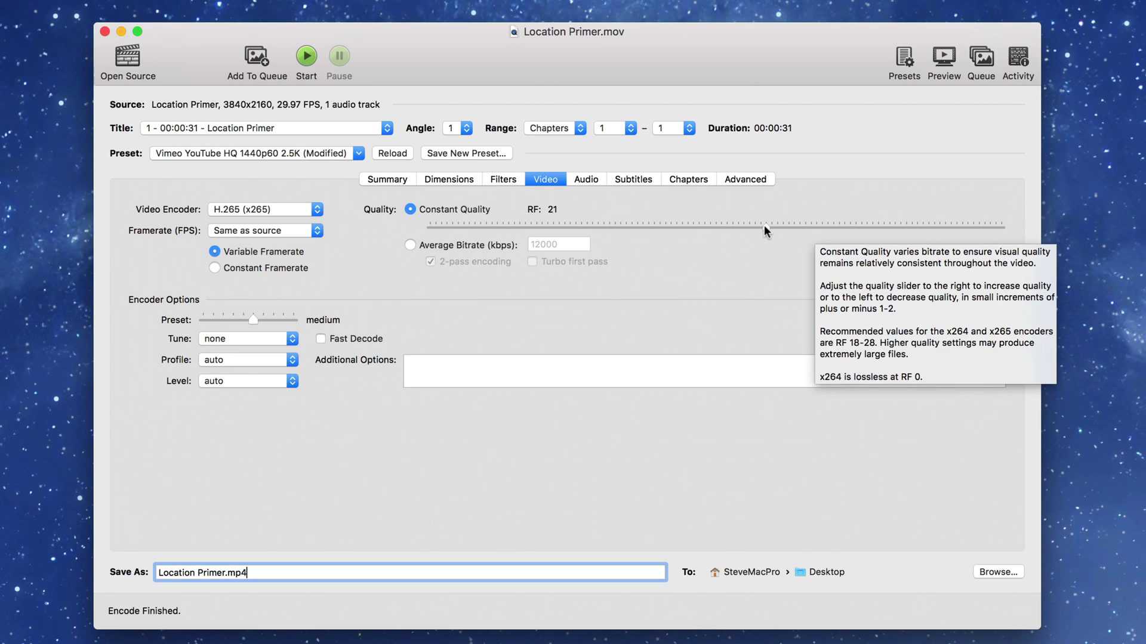
{"action": "left_click_drag", "start_coordinate": [764, 226], "coordinate": [756, 227]}
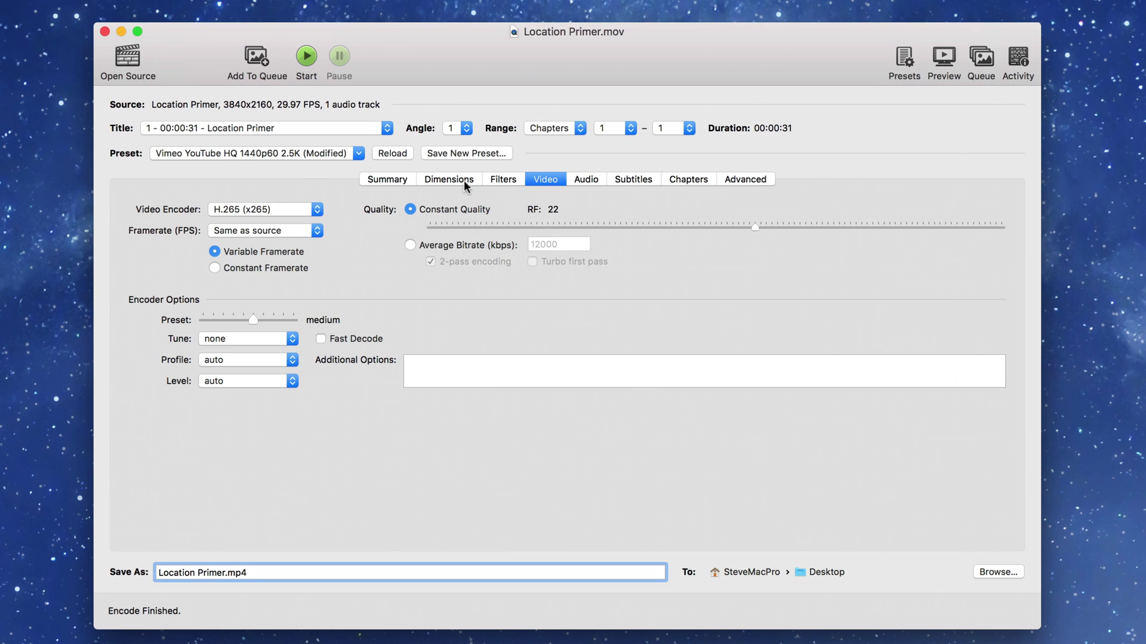
Set the storage size's width to 3840 with the aspect ratio kept
{"action": "left_click", "coordinate": [441, 180]}
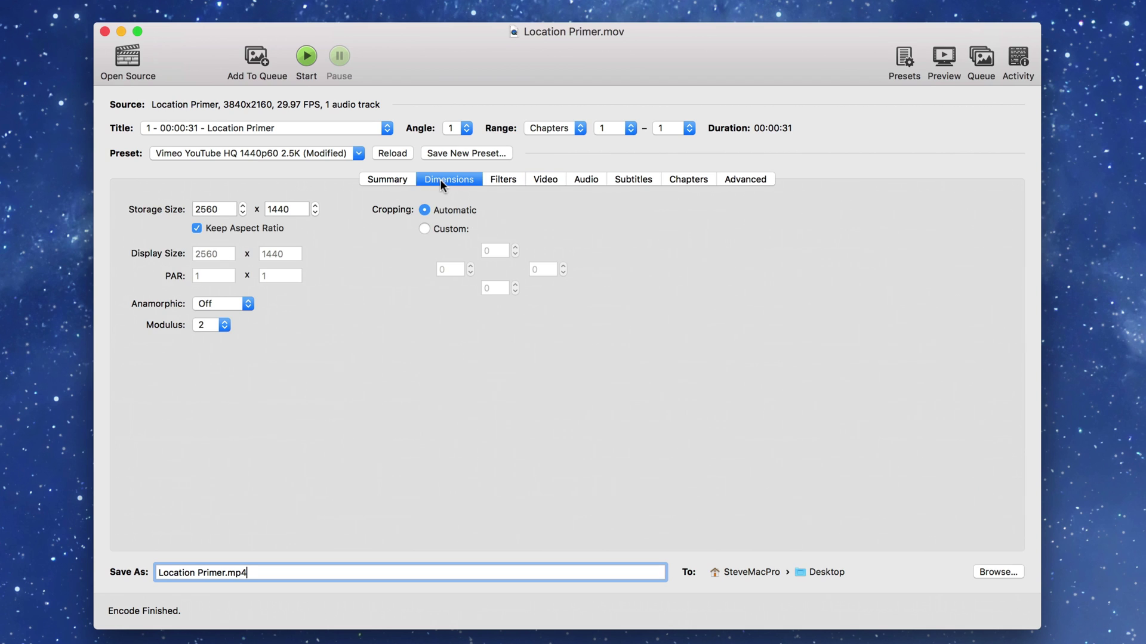
{"action": "left_click", "coordinate": [220, 210]}
{"action": "left_click_drag", "start_coordinate": [220, 210], "coordinate": [182, 205]}
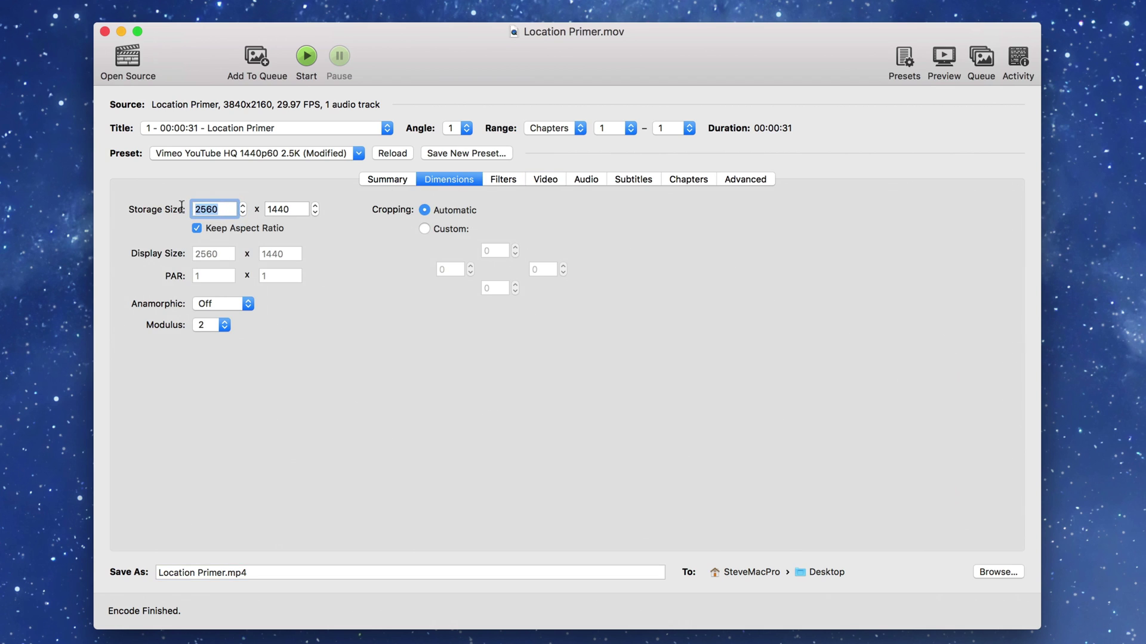
{"action": "type", "text": "3840"}
{"action": "key", "text": "Tab"}
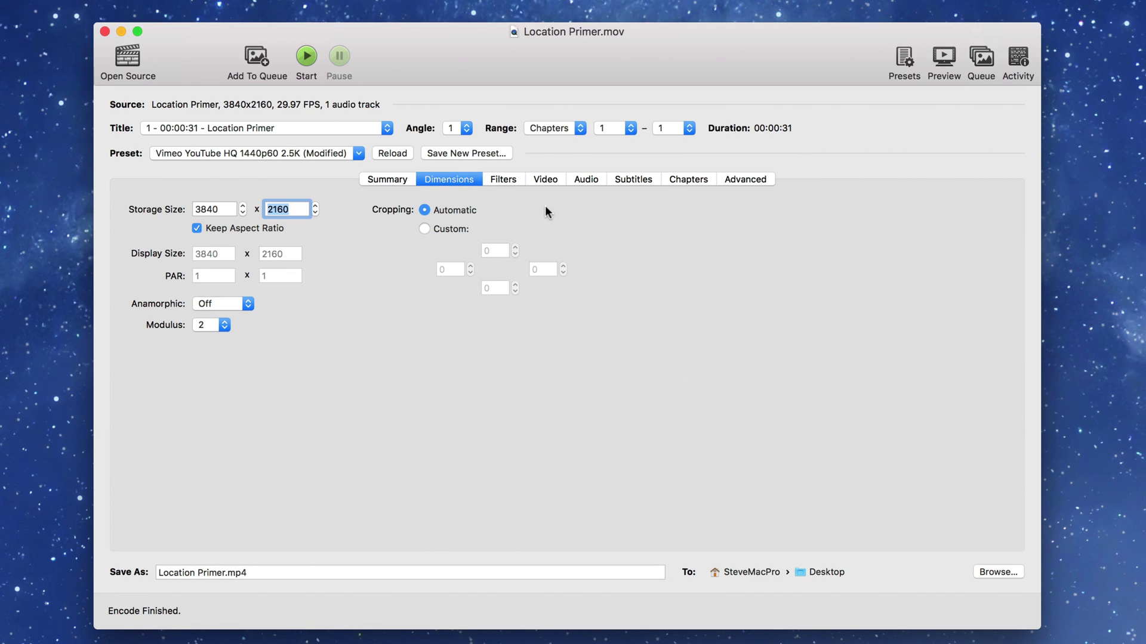
Review the output format, Web Optimized and Align A/V Start options in the summary
{"action": "left_click", "coordinate": [386, 180]}
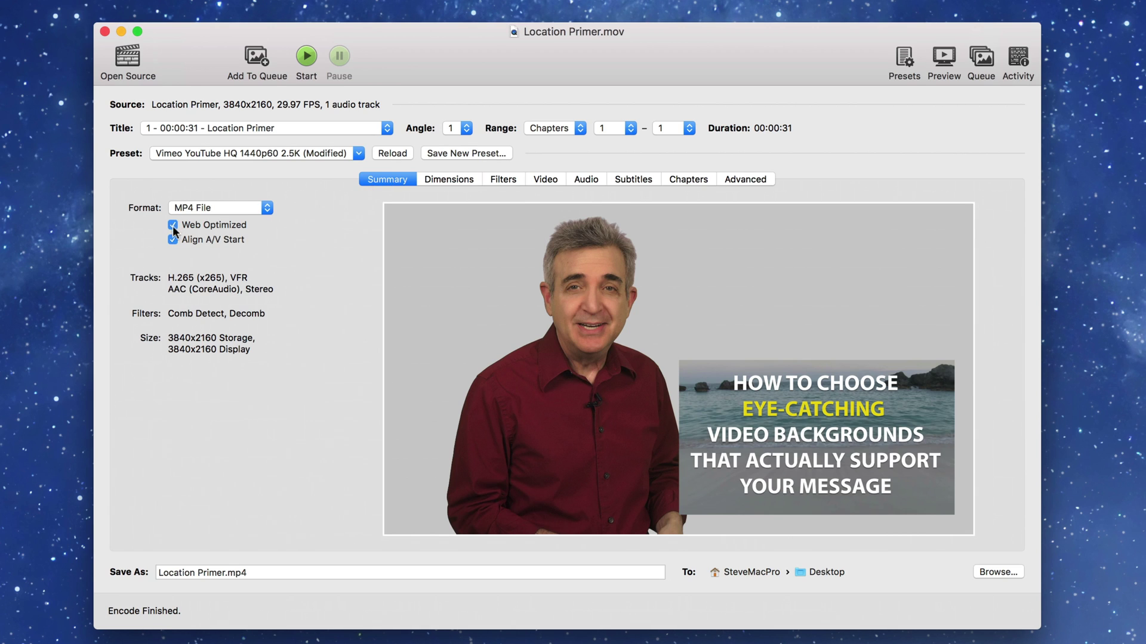
{"action": "mouse_move", "coordinate": [172, 244]}
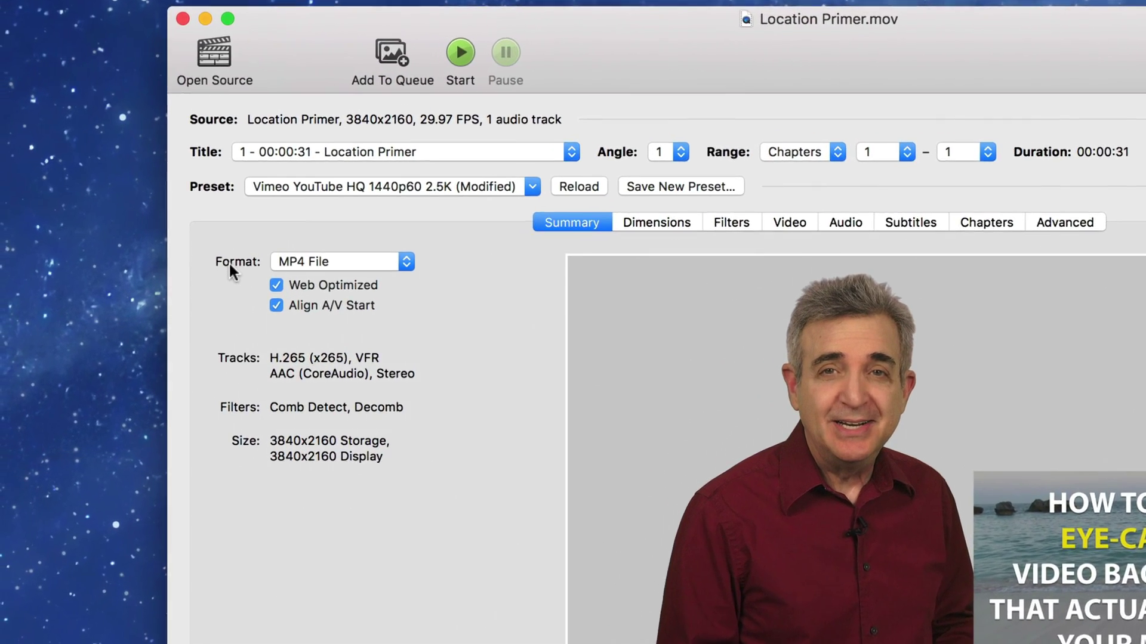
{"action": "mouse_move", "coordinate": [325, 273]}
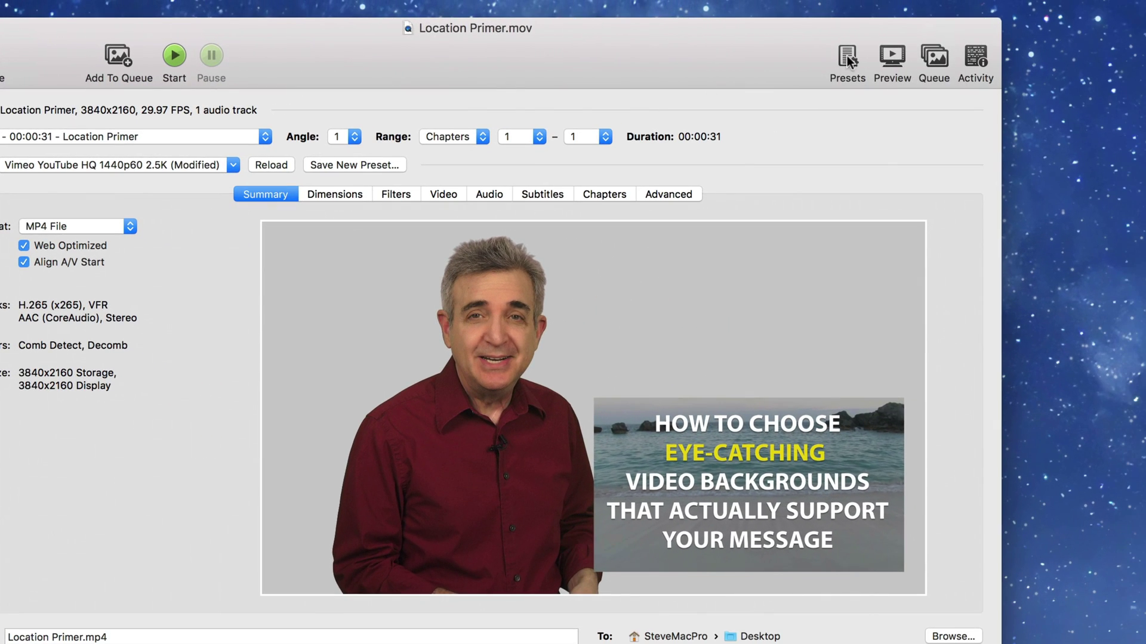
Save the current settings as a new preset named "4K setting" in the My Presets category
{"action": "left_click", "coordinate": [848, 57]}
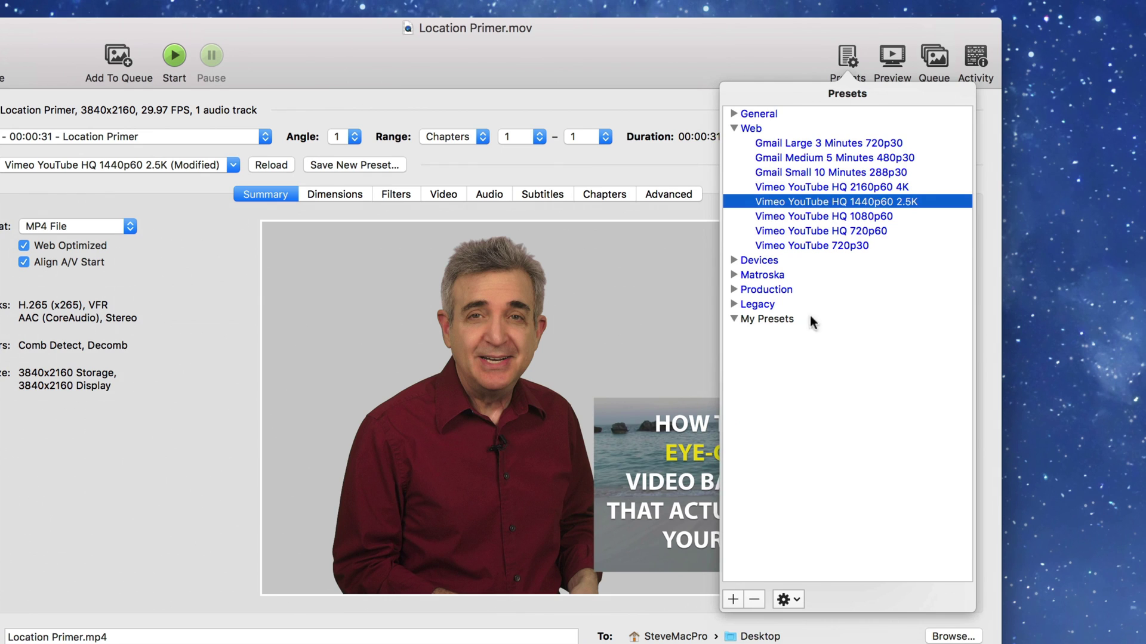
{"action": "left_click", "coordinate": [731, 598]}
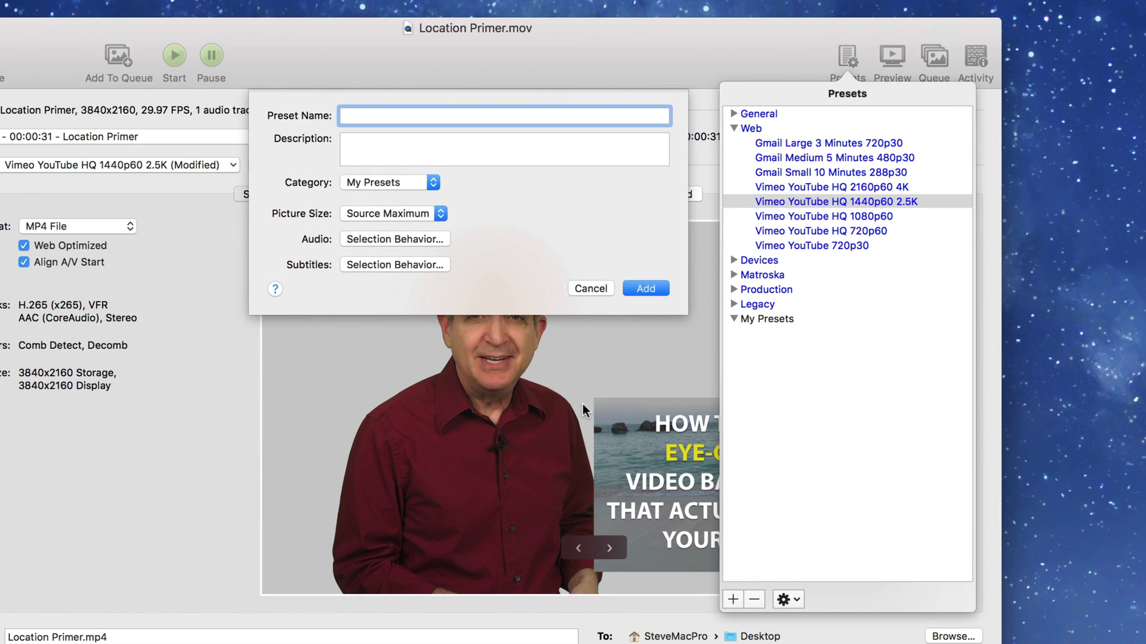
{"action": "type", "text": "4K setting"}
{"action": "left_click", "coordinate": [641, 286]}
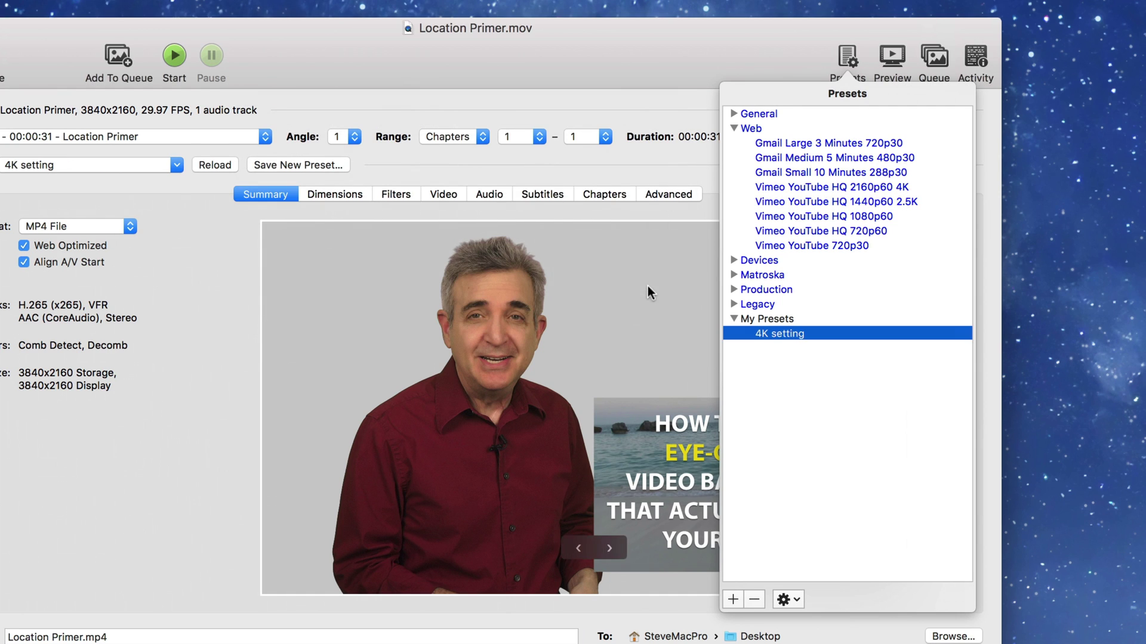
Close the preset list and start encoding Location Primer.mp4 to the Desktop, overwriting the existing queue item for that destination
{"action": "left_click", "coordinate": [845, 52]}
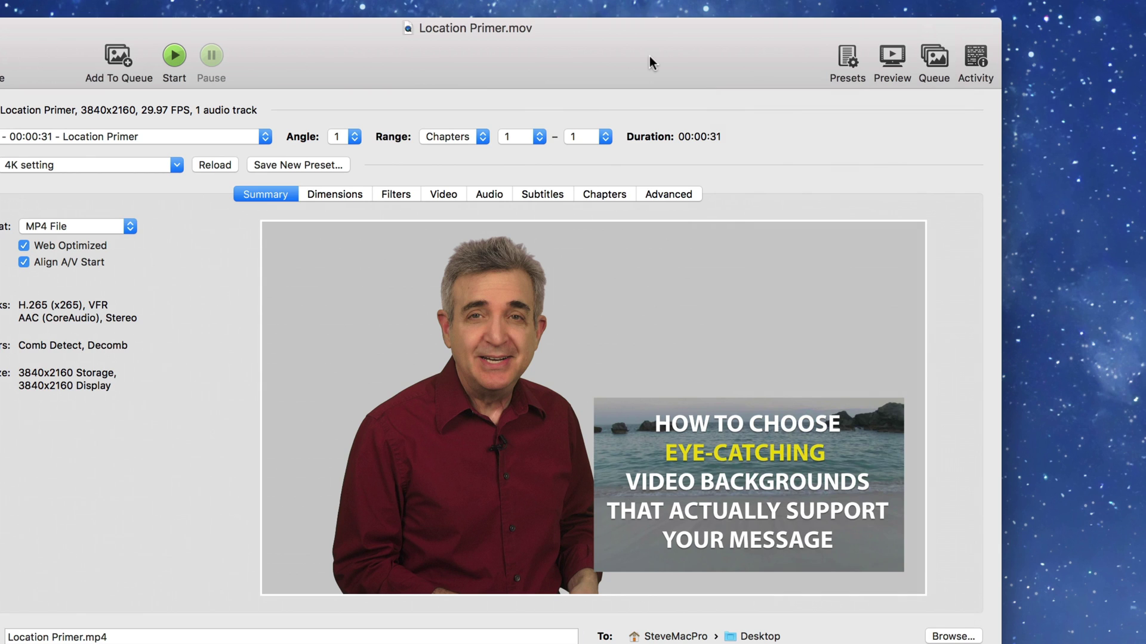
{"action": "left_click", "coordinate": [174, 57]}
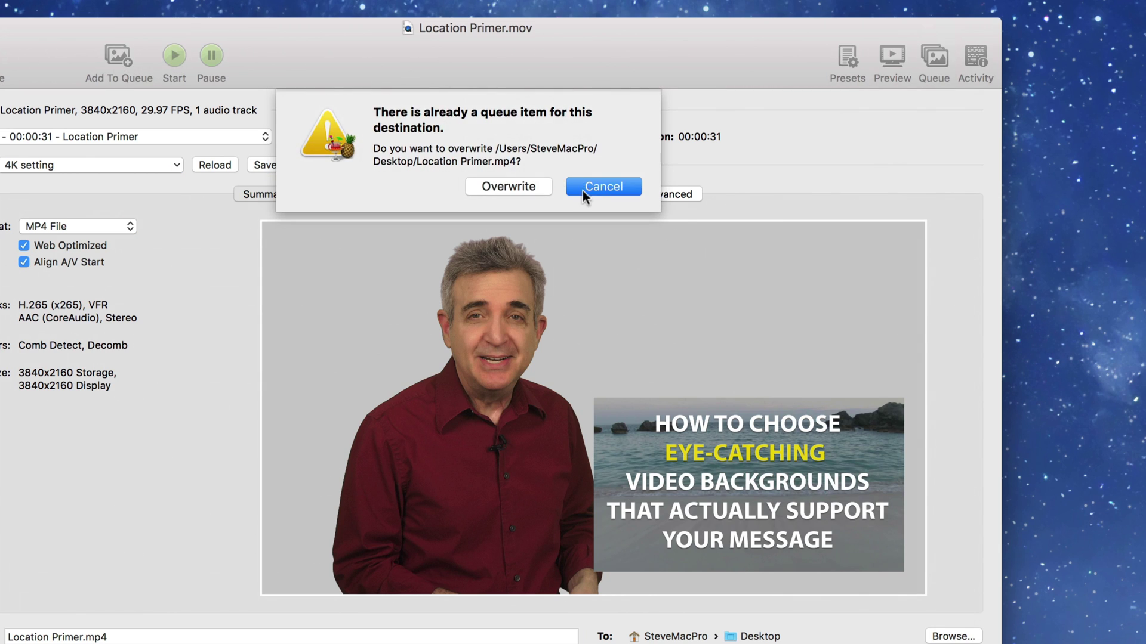
{"action": "left_click", "coordinate": [515, 188]}
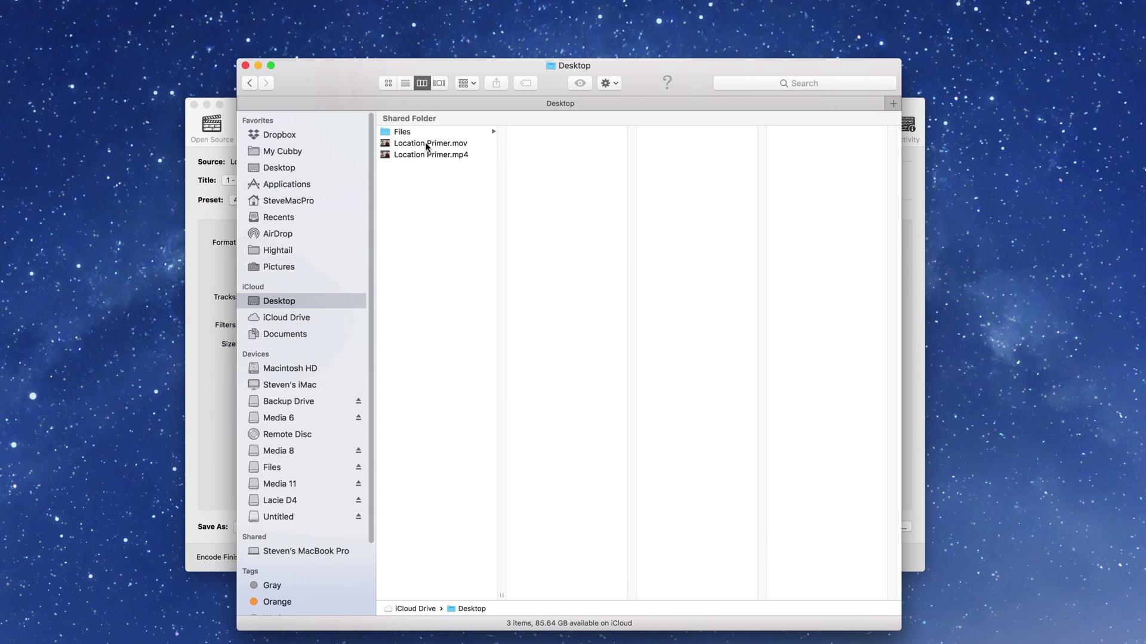
In Finder, compare the file details of the original Location Primer.mov and the compressed Location Primer.mp4 on the Desktop
{"action": "left_click", "coordinate": [427, 146]}
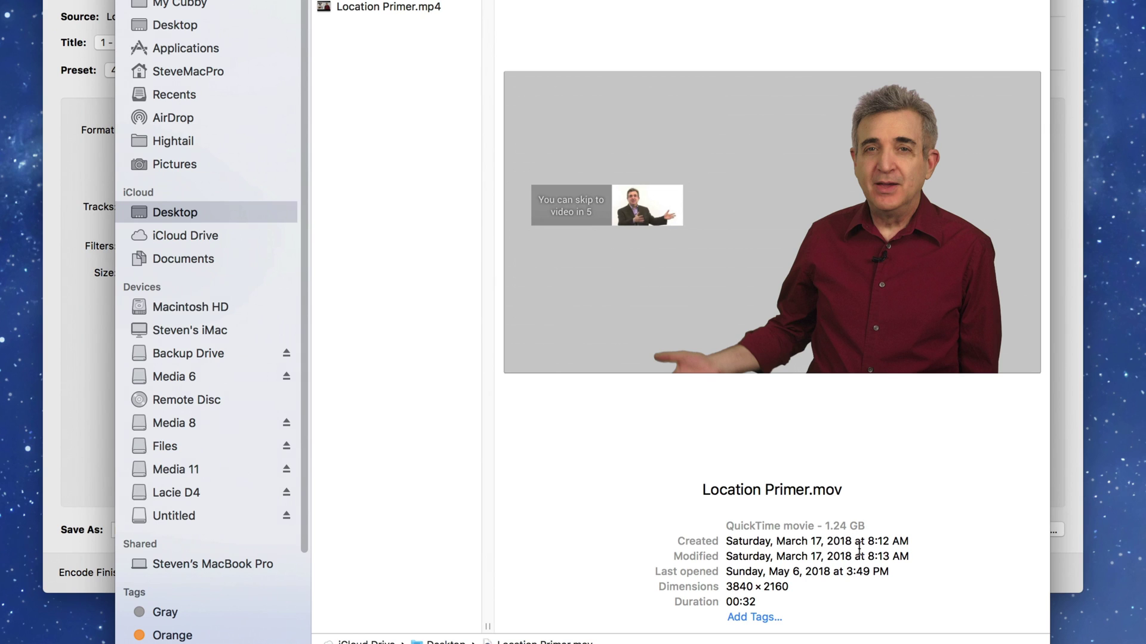
{"action": "left_click", "coordinate": [361, 11]}
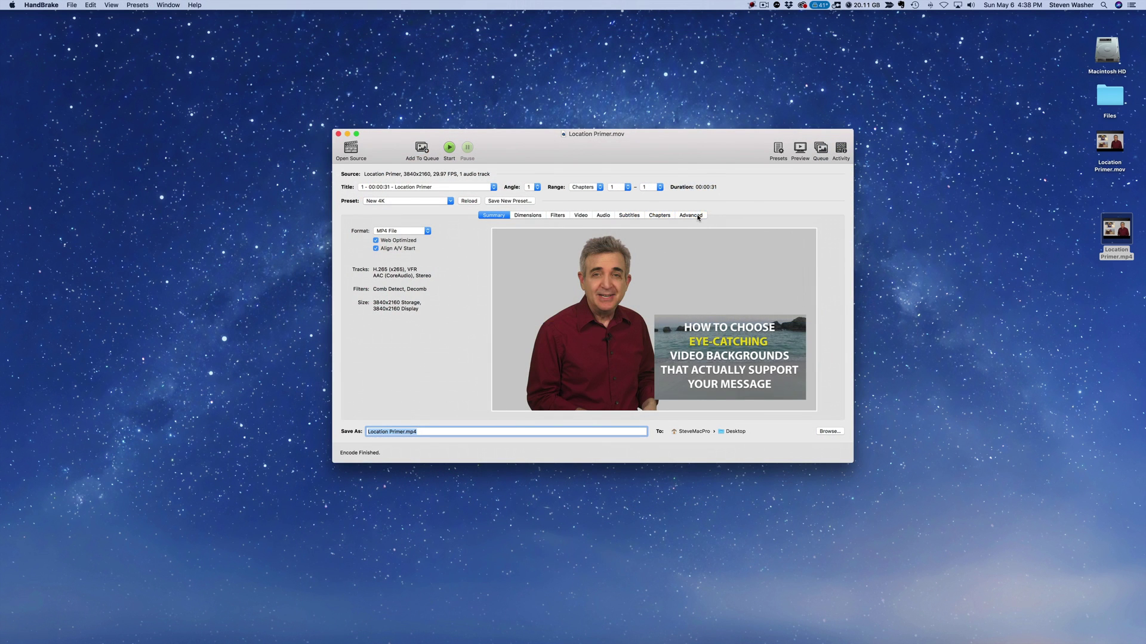
In HandBrake, check the advanced encoding options for the selected codec
{"action": "left_click", "coordinate": [697, 215]}
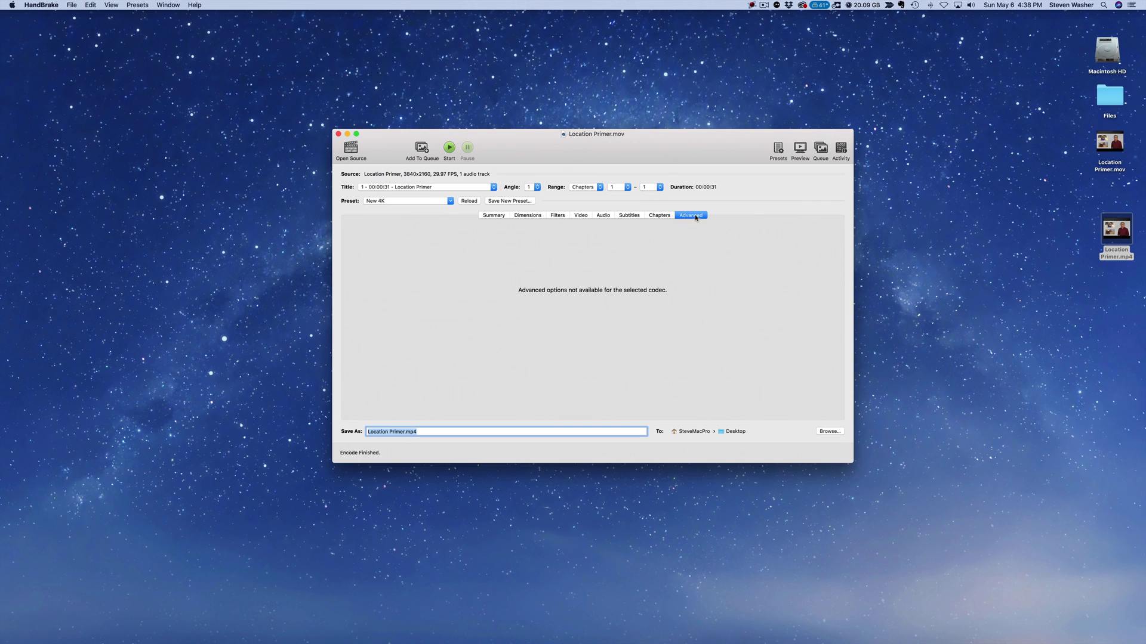